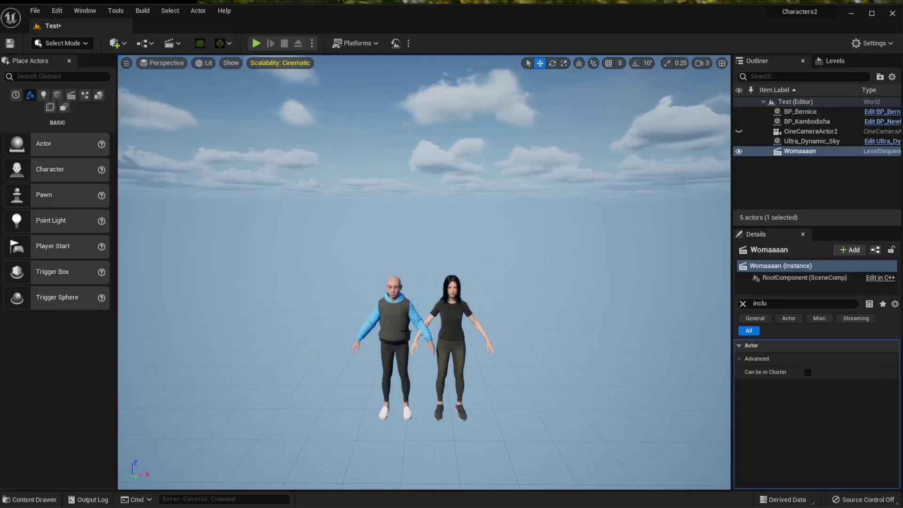
pyautogui.scroll(-3, 406, 330)
pyautogui.scroll(-3, 405, 330)
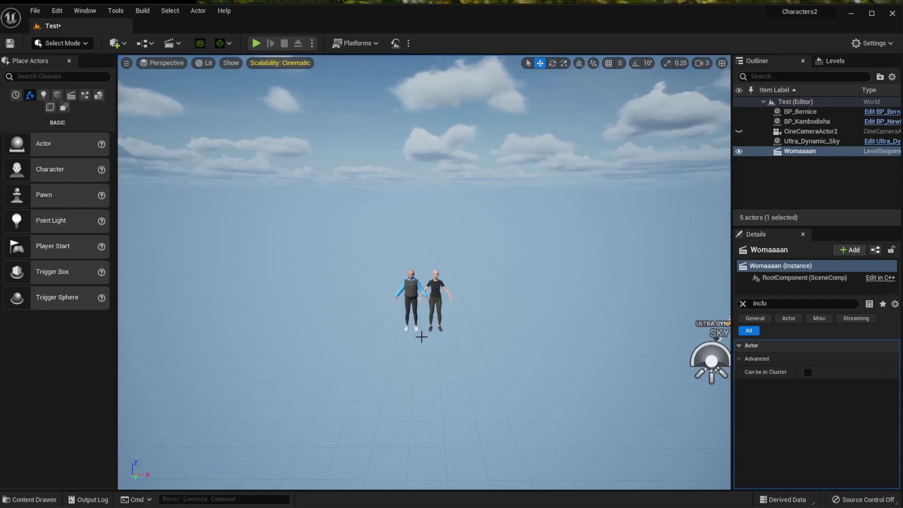
pyautogui.scroll(2, 421, 337)
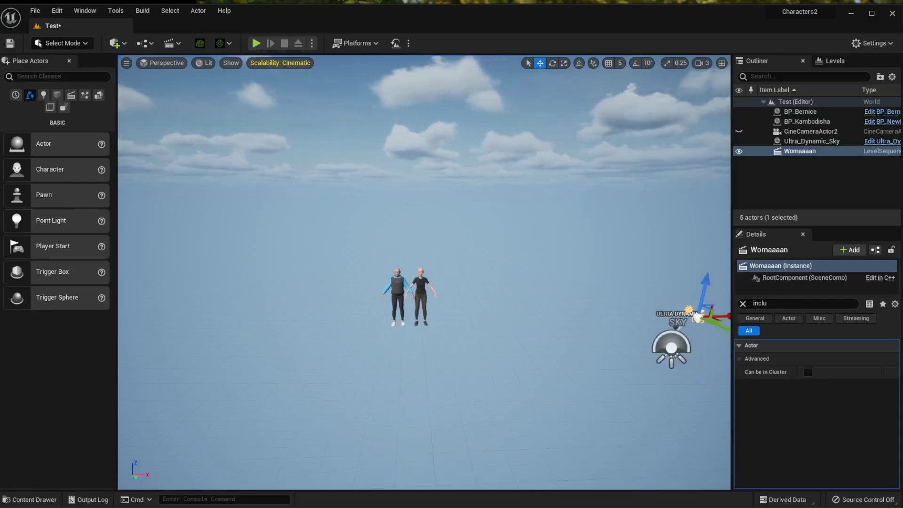
pyautogui.scroll(3, 420, 337)
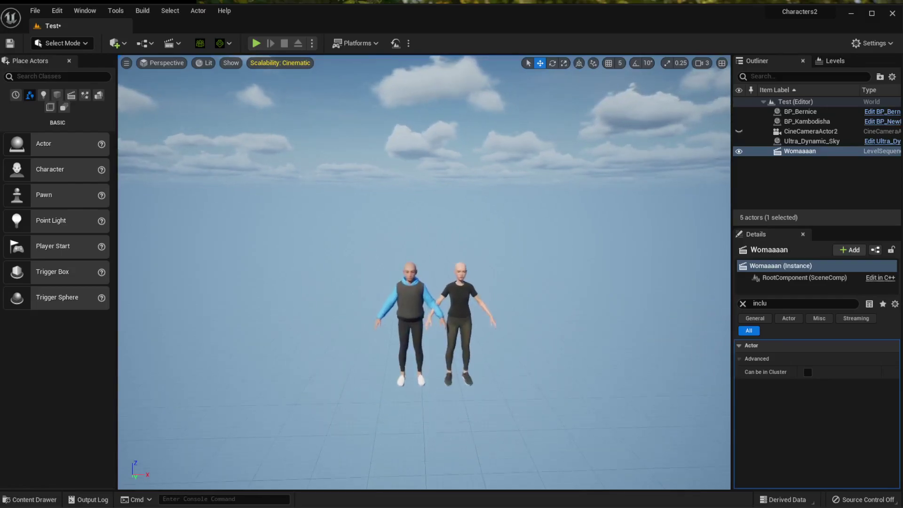
pyautogui.scroll(5, 421, 336)
pyautogui.scroll(2, 422, 336)
pyautogui.scroll(-1, 422, 337)
pyautogui.scroll(-5, 421, 337)
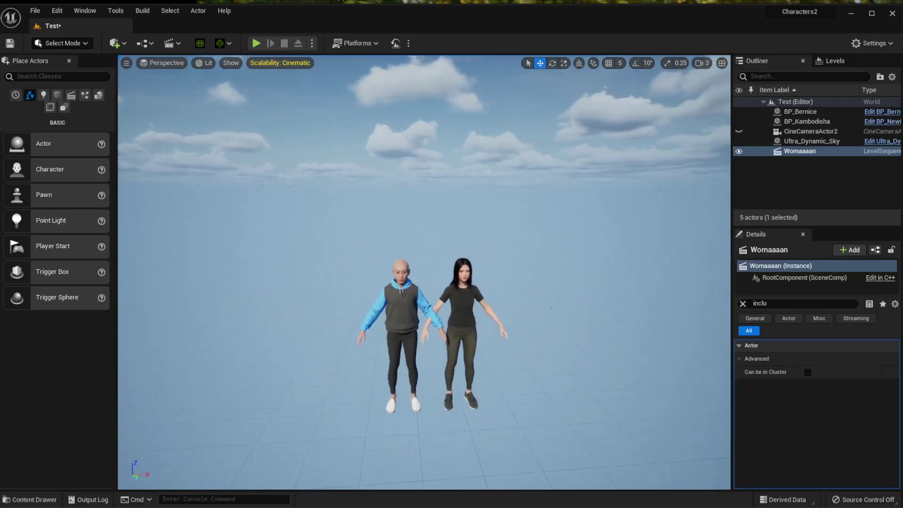
pyautogui.scroll(-2, 421, 336)
pyautogui.scroll(1, 421, 337)
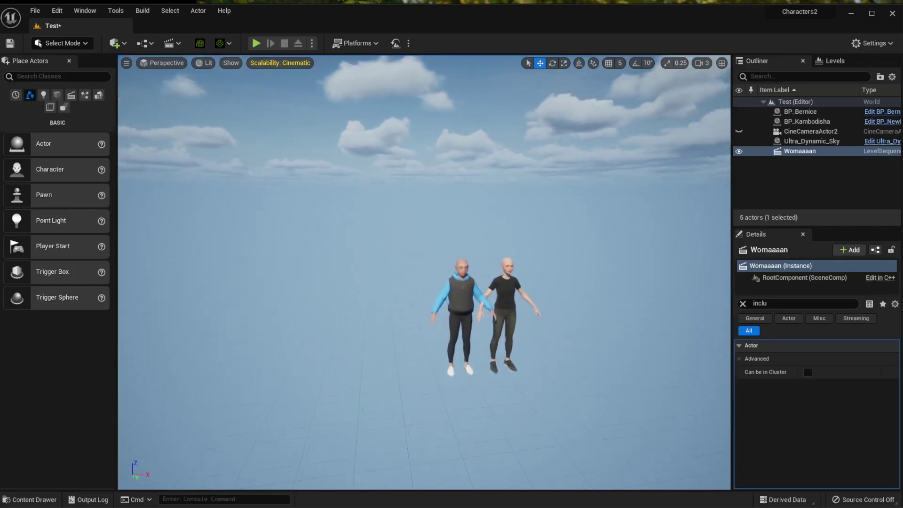
pyautogui.scroll(2, 420, 336)
pyautogui.scroll(2, 420, 337)
pyautogui.scroll(2, 421, 336)
pyautogui.scroll(1, 400, 331)
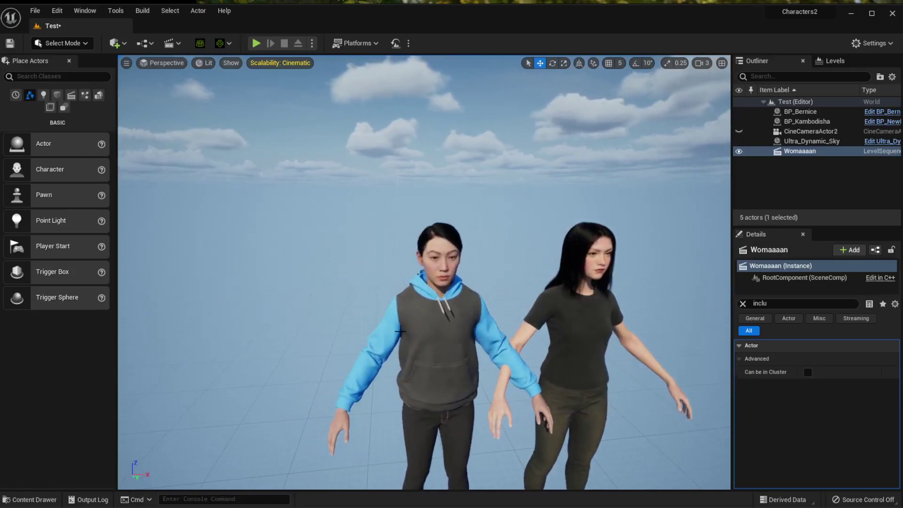
pyautogui.scroll(-2, 434, 325)
pyautogui.scroll(-3, 434, 326)
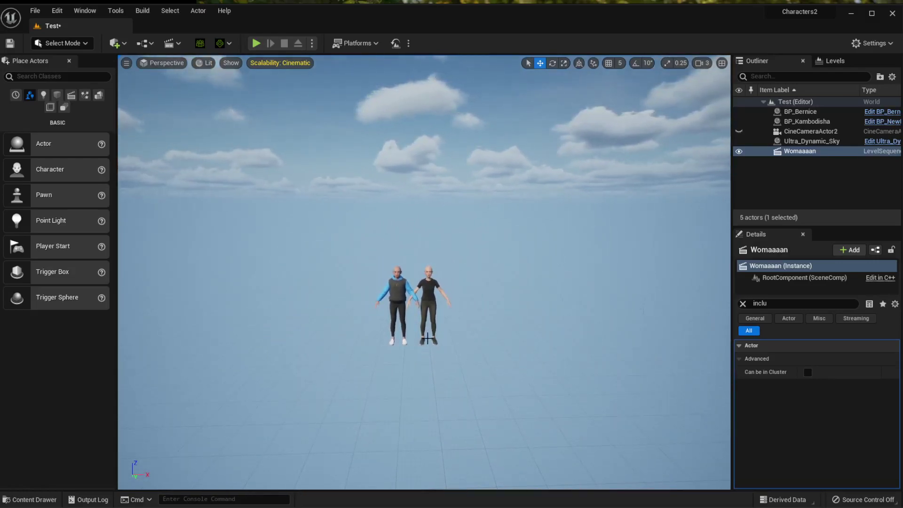
pyautogui.scroll(1, 424, 327)
pyautogui.scroll(2, 425, 328)
pyautogui.scroll(1, 425, 328)
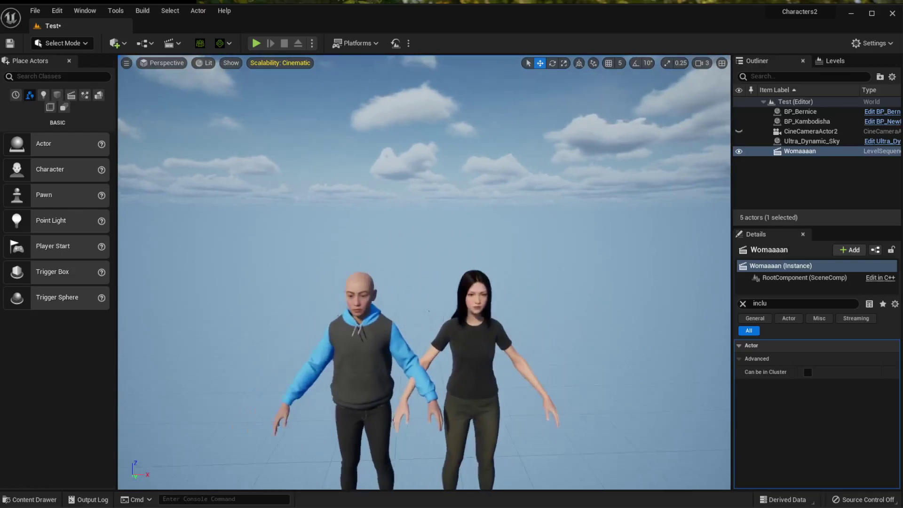
pyautogui.scroll(2, 424, 328)
# Step: Widen the Outliner and Details panels and inspect the Bernice and Kambodisha characters
pyautogui.press('s')
pyautogui.press('d')
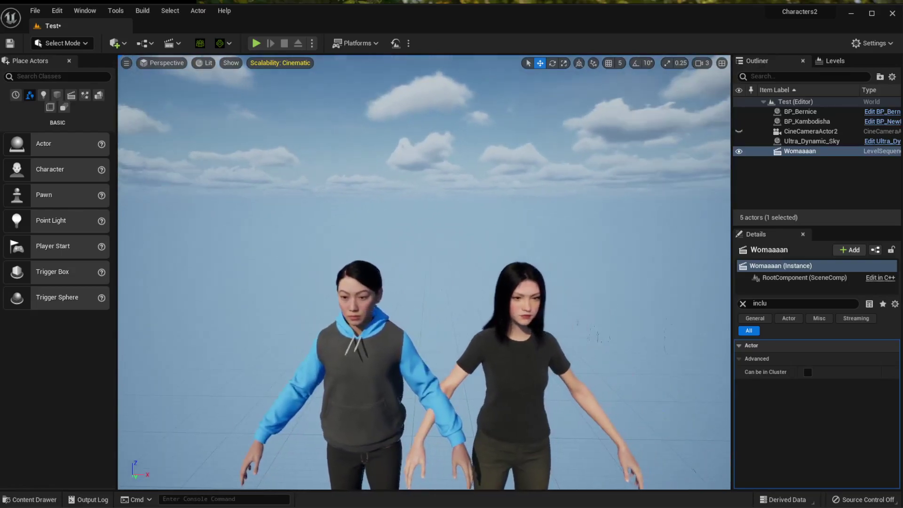
pyautogui.press('w')
pyautogui.click(360, 367)
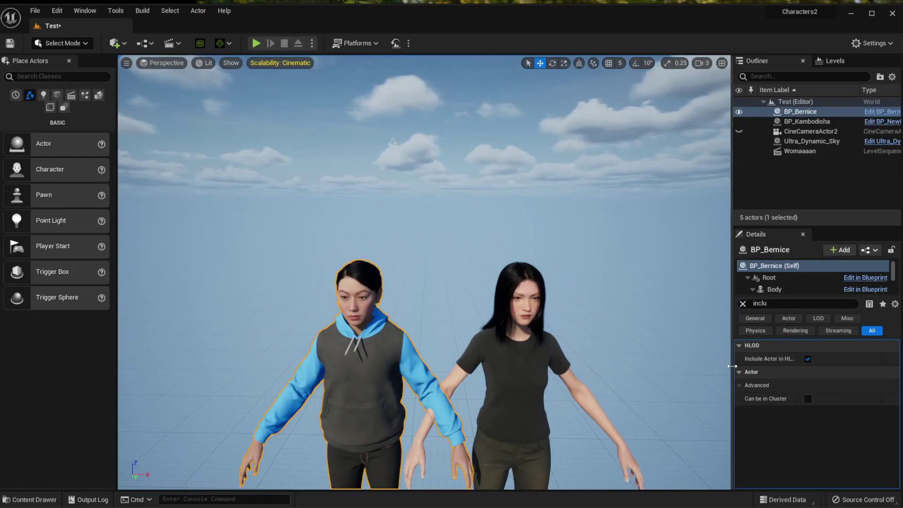
pyautogui.moveTo(732, 365); pyautogui.dragTo(626, 366)
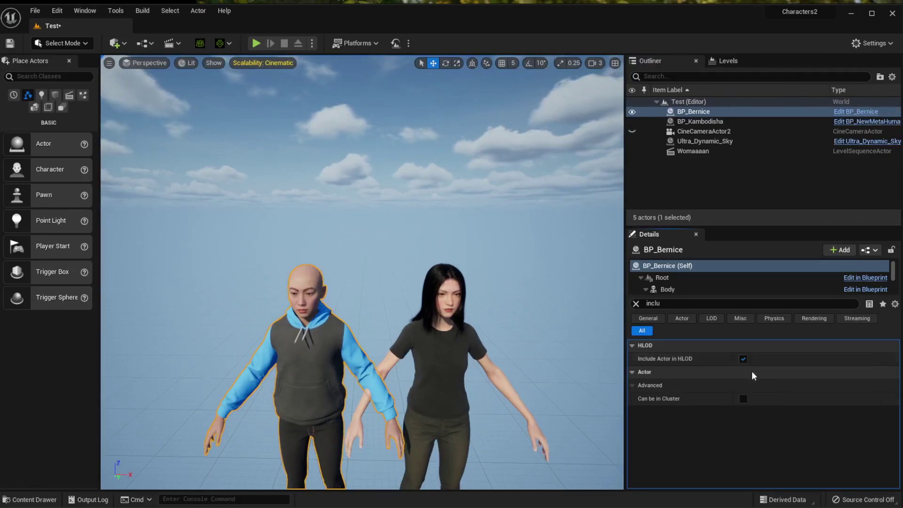
pyautogui.click(437, 353)
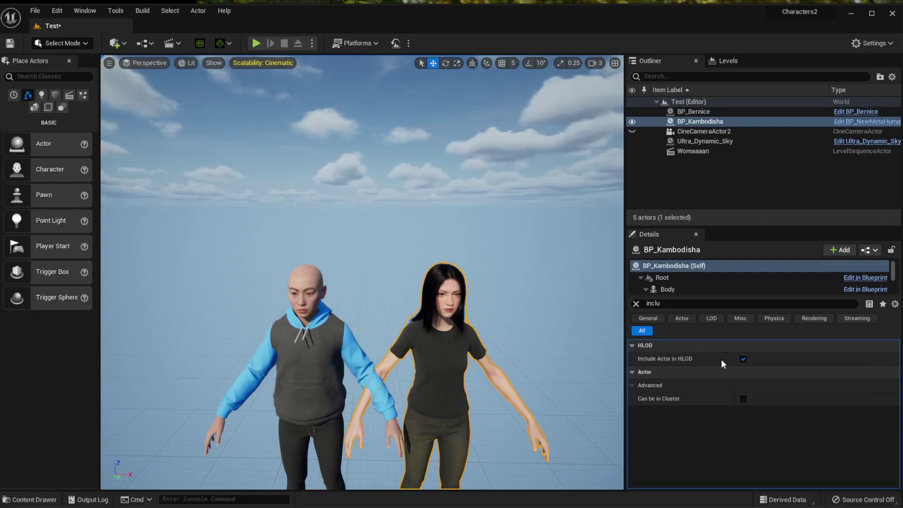
pyautogui.scroll(-2, 383, 349)
pyautogui.scroll(-2, 383, 349)
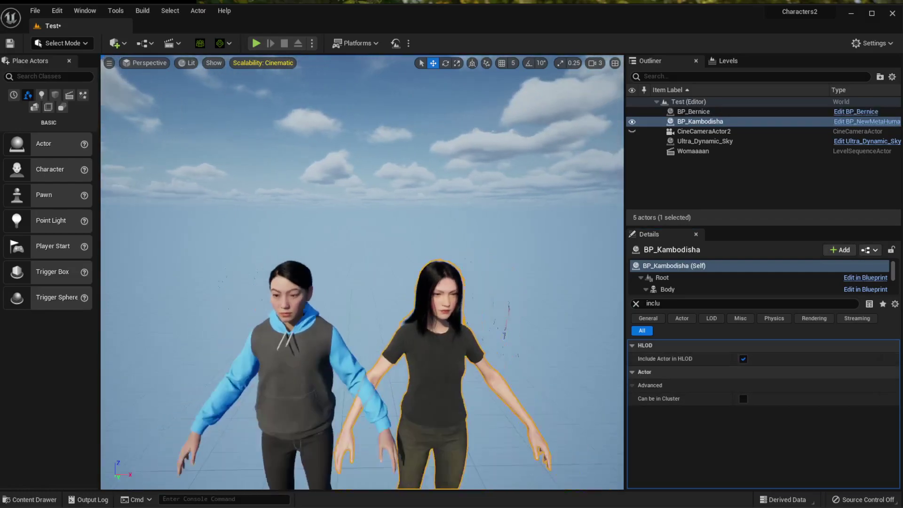
pyautogui.scroll(-3, 383, 349)
pyautogui.scroll(-2, 383, 350)
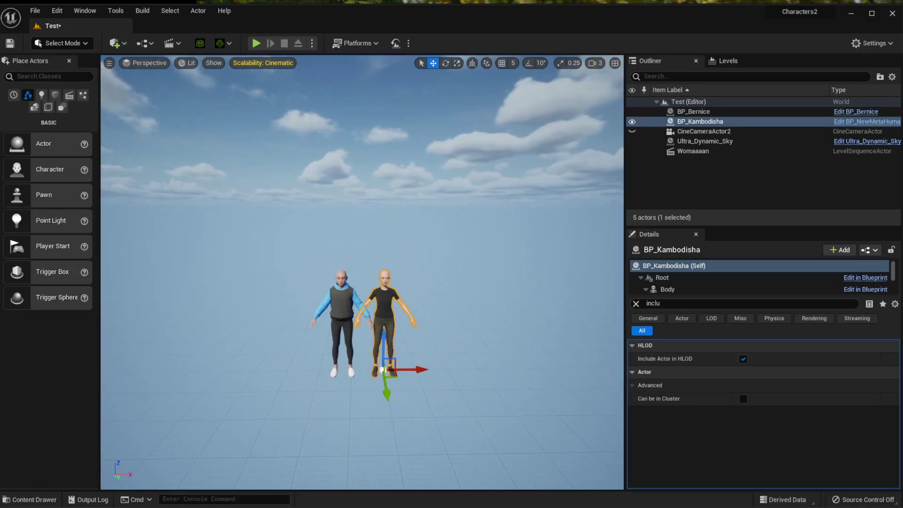
# Step: Select Bernice's LODSync component and open her Blueprint for editing
pyautogui.click(364, 312)
pyautogui.scroll(-1, 664, 275)
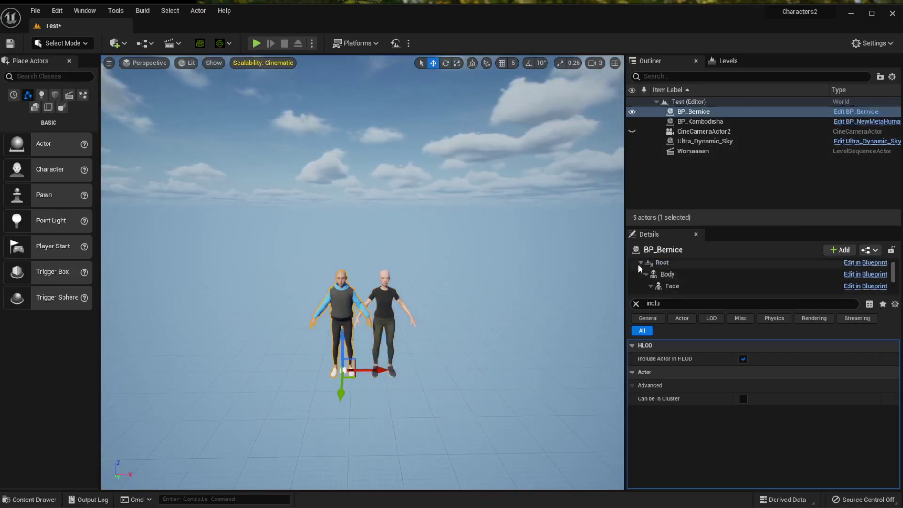
pyautogui.scroll(1, 669, 270)
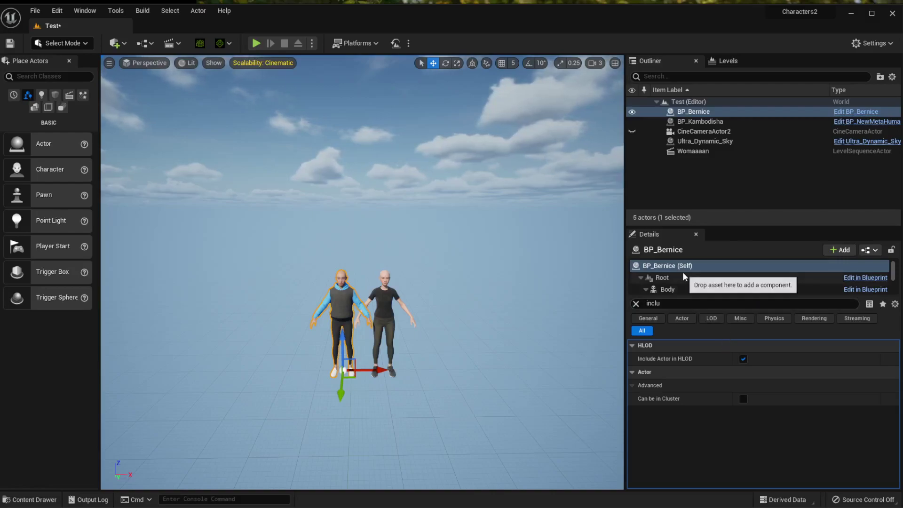
pyautogui.scroll(-2, 680, 274)
pyautogui.scroll(-1, 679, 275)
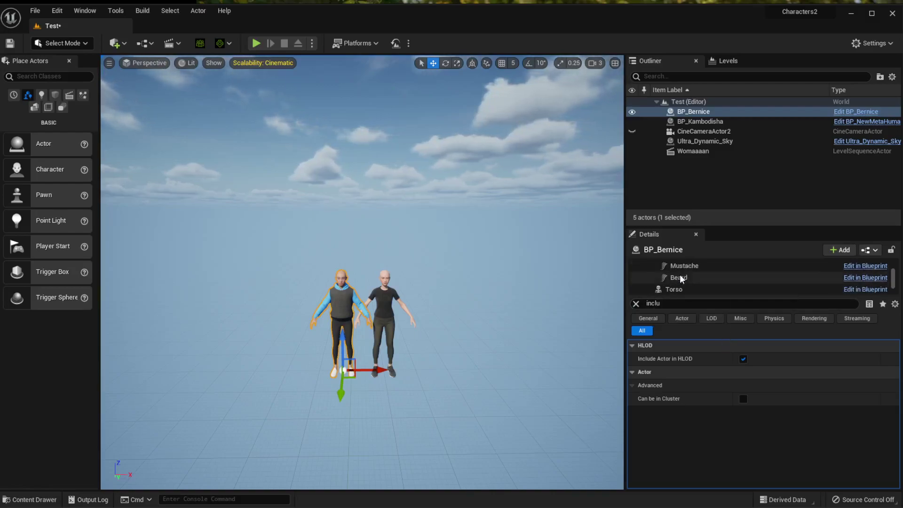
pyautogui.scroll(-2, 678, 274)
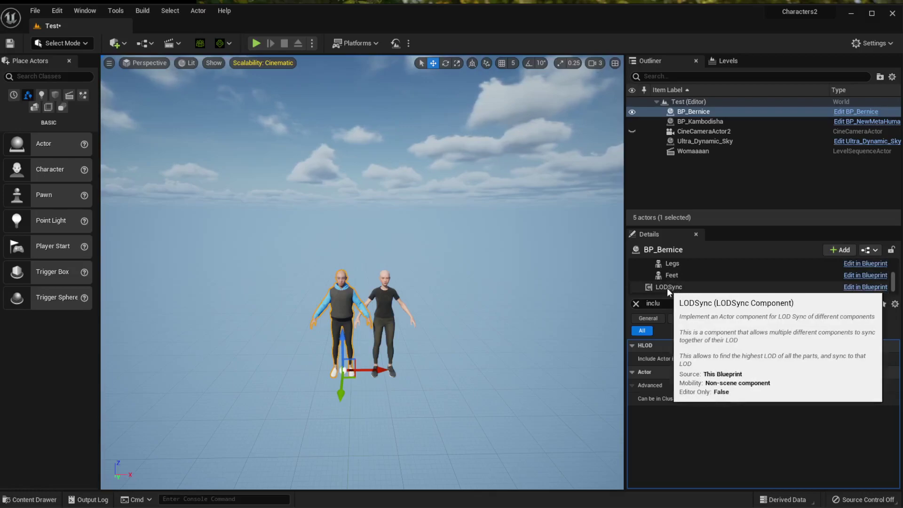
pyautogui.click(667, 288)
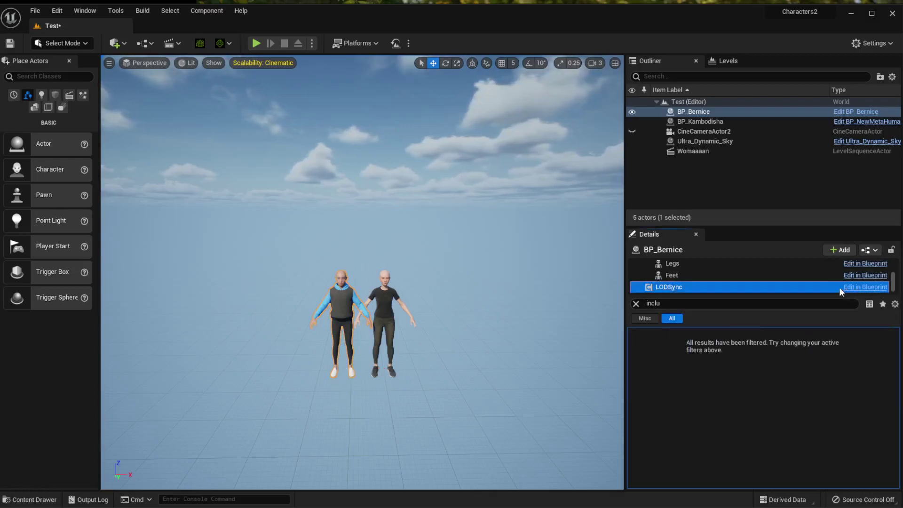
pyautogui.click(853, 287)
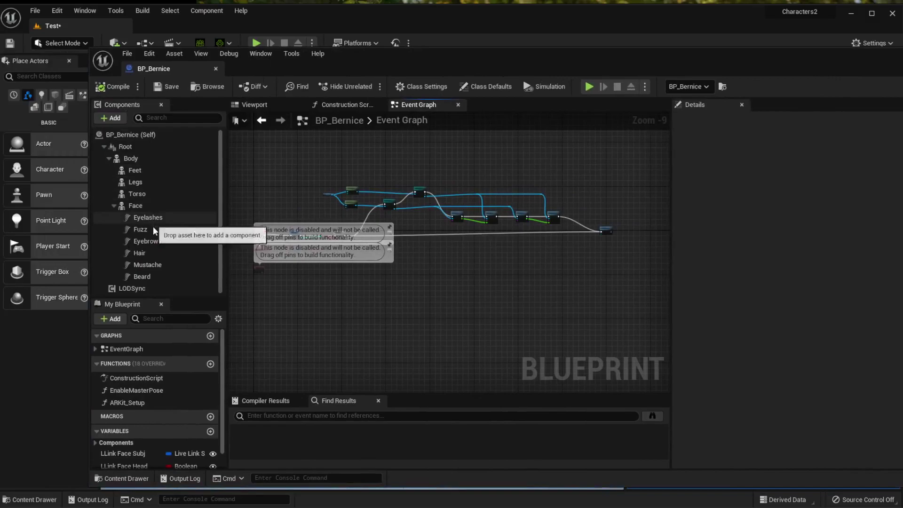
# Step: Set the LODSync component's Forced LOD from -1 to 1 in BP_Bernice
pyautogui.click(130, 288)
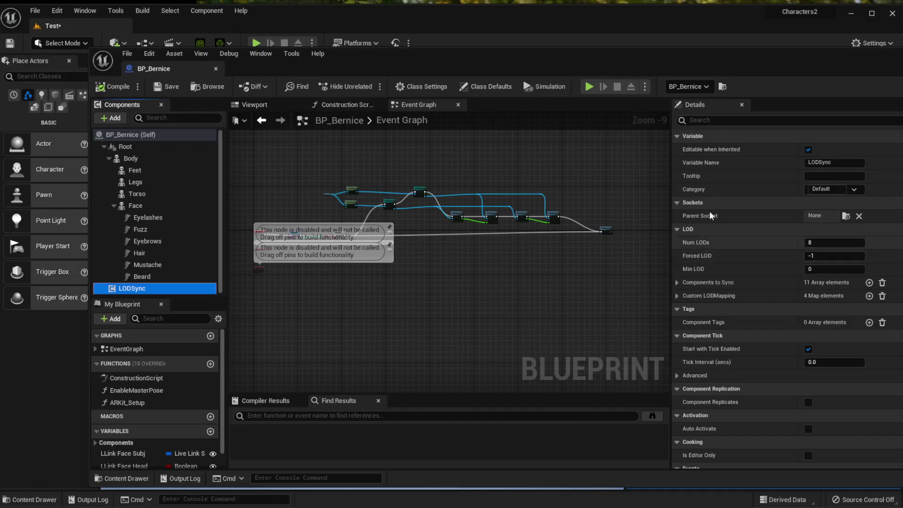
pyautogui.moveTo(688, 260); pyautogui.dragTo(500, 254)
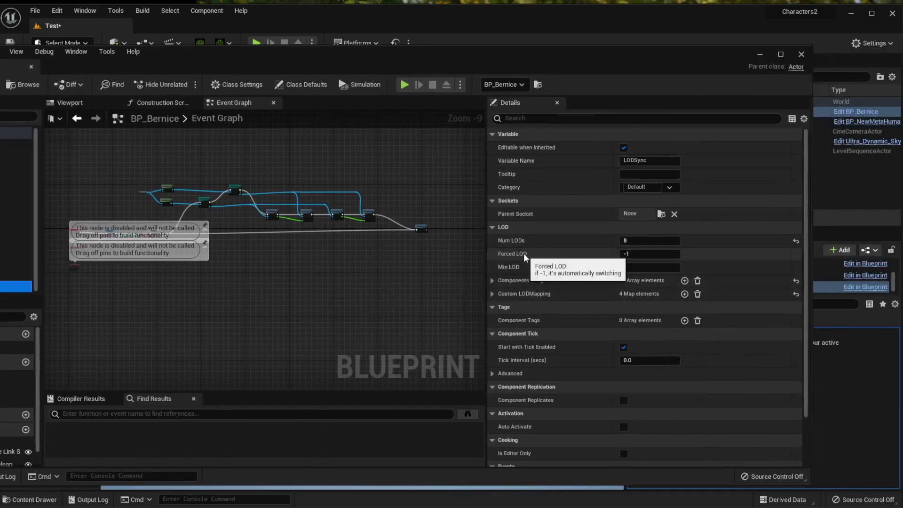
pyautogui.click(641, 254)
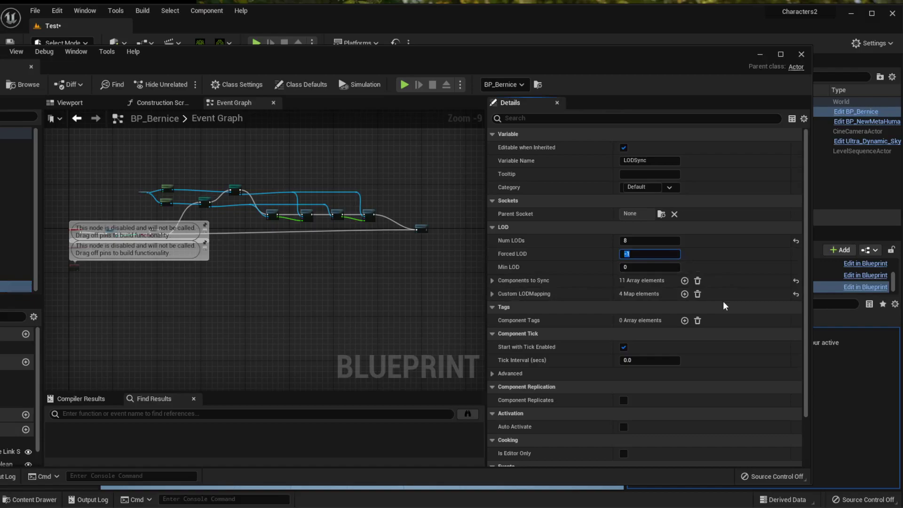
pyautogui.write('1')
pyautogui.press('Return')
# Step: Compile the BP_Bernice Blueprint and leave the Blueprint editor
pyautogui.moveTo(193, 57); pyautogui.dragTo(347, 57)
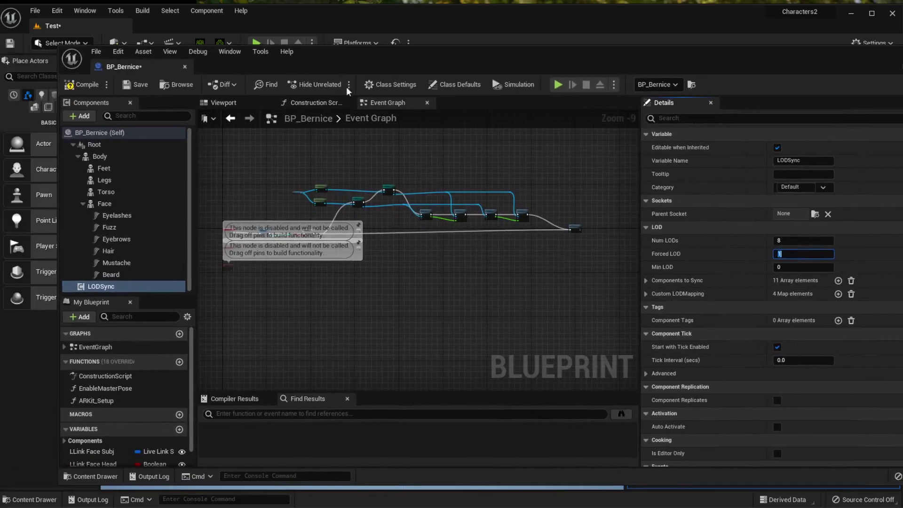
pyautogui.click(85, 86)
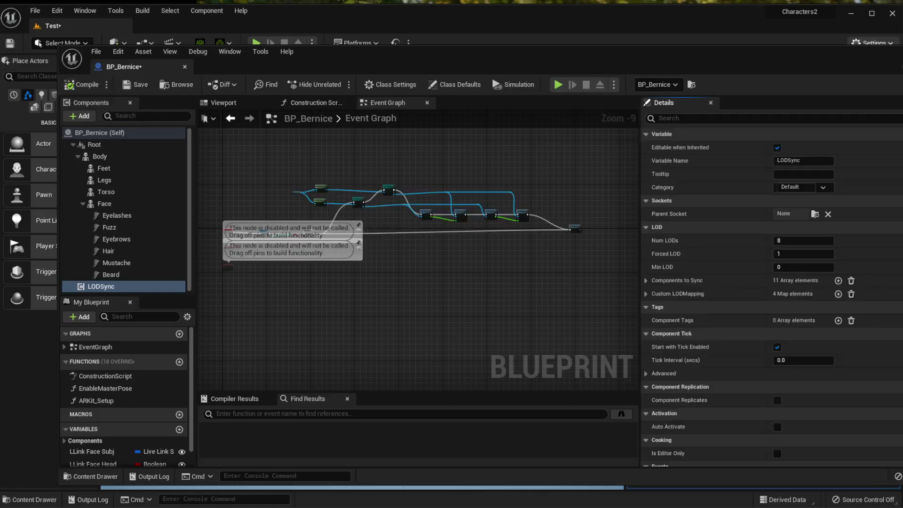
pyautogui.hotkey('alt', 'Tab')
# Step: Select Ultra_Dynamic_Sky, then select the BP_Kambodisha character
pyautogui.click(704, 141)
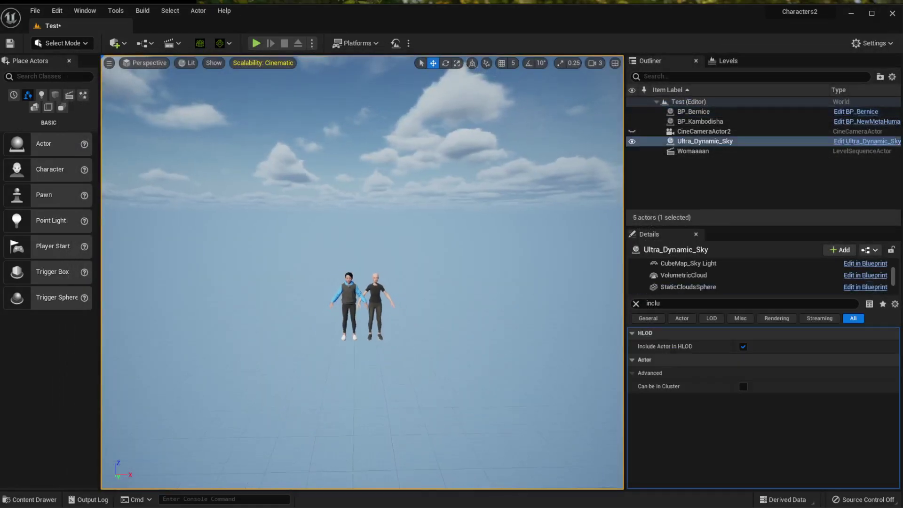
pyautogui.scroll(5, 362, 282)
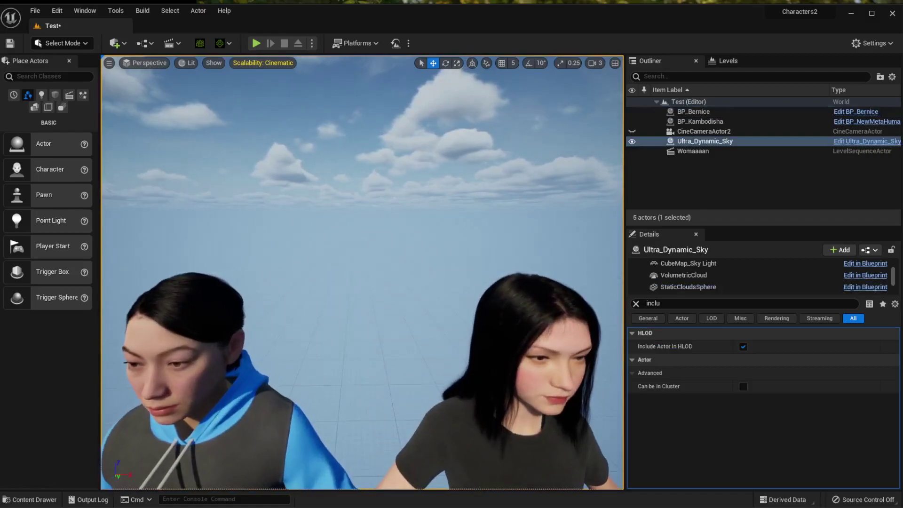
pyautogui.scroll(-7, 362, 282)
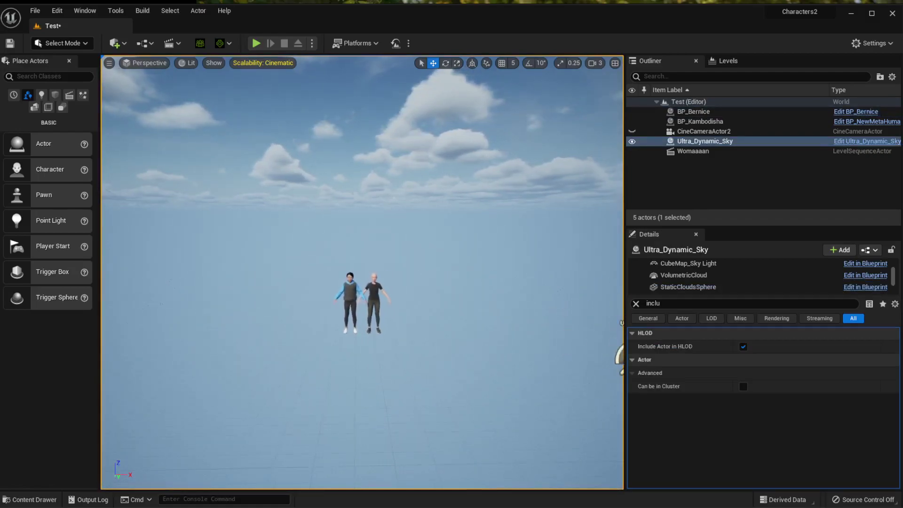
pyautogui.scroll(2, 362, 303)
pyautogui.scroll(3, 362, 303)
pyautogui.scroll(2, 411, 332)
pyautogui.click(410, 331)
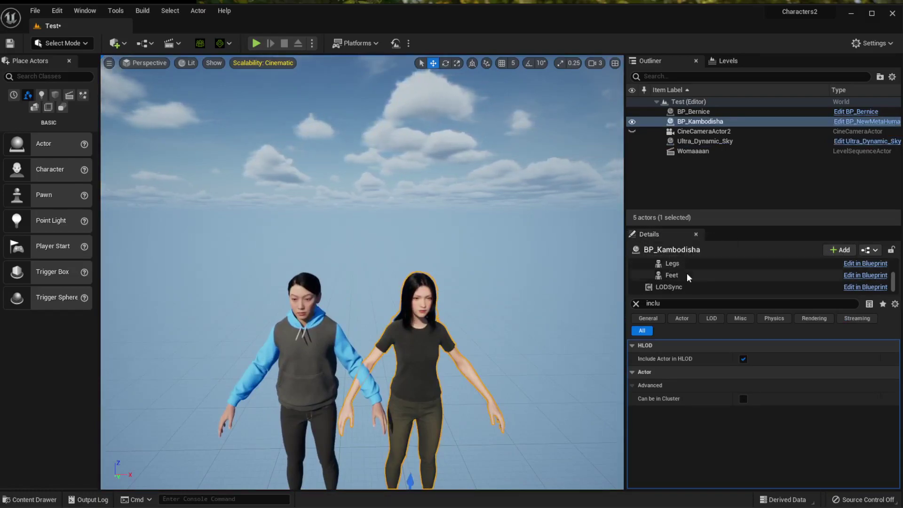
# Step: Open Kambodisha's Blueprint from her LODSync component and confirm Forced LOD is 1
pyautogui.click(663, 287)
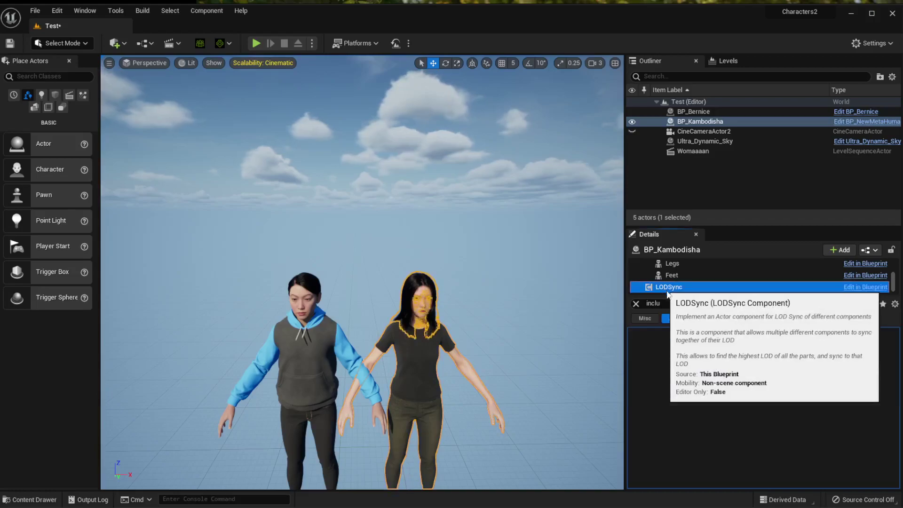
pyautogui.click(860, 287)
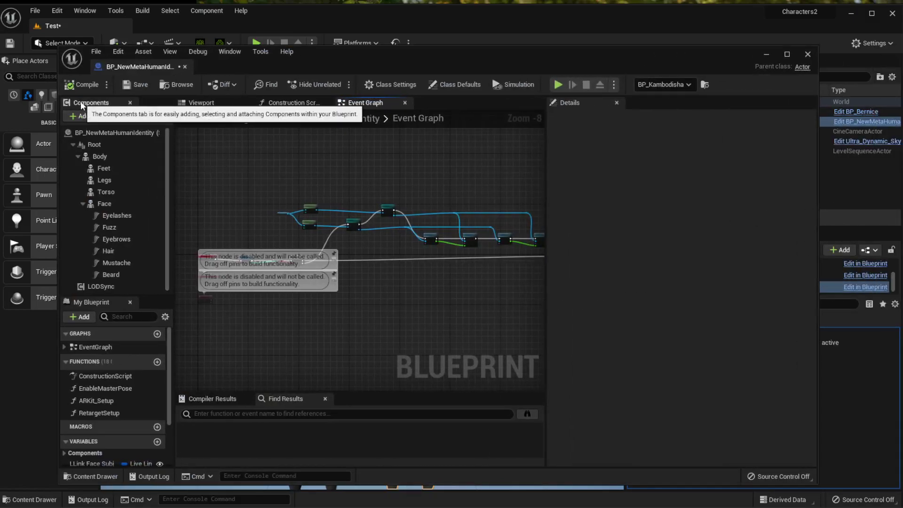
pyautogui.click(99, 286)
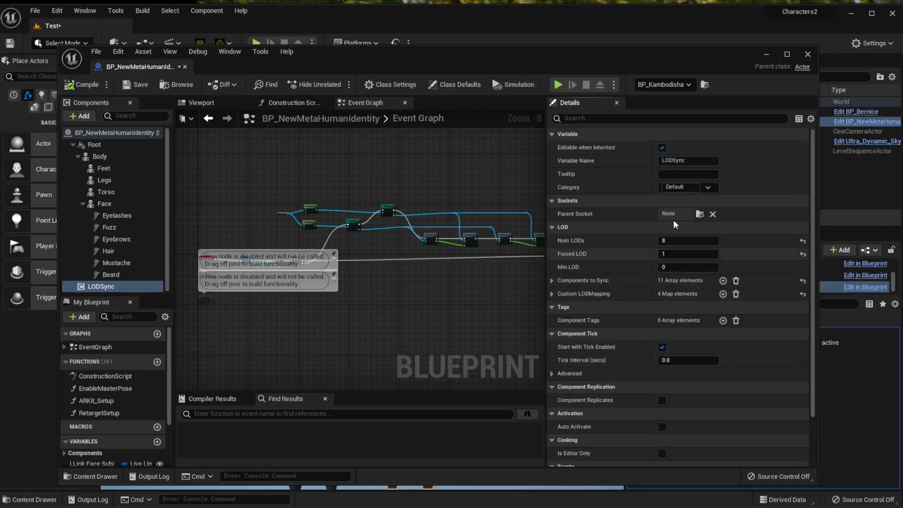
# Step: Close the Blueprint and move Kambodisha right and forward with the move gizmo
pyautogui.click(808, 53)
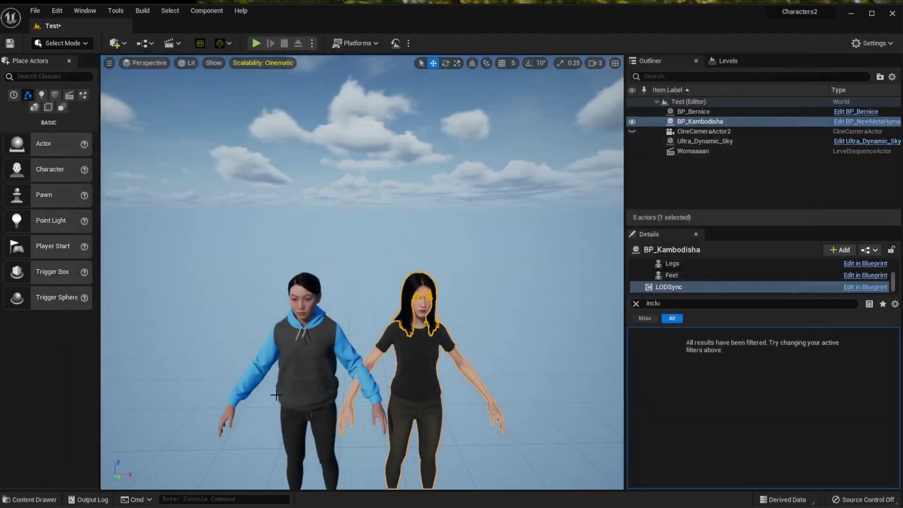
pyautogui.click(482, 255)
pyautogui.scroll(-8, 483, 256)
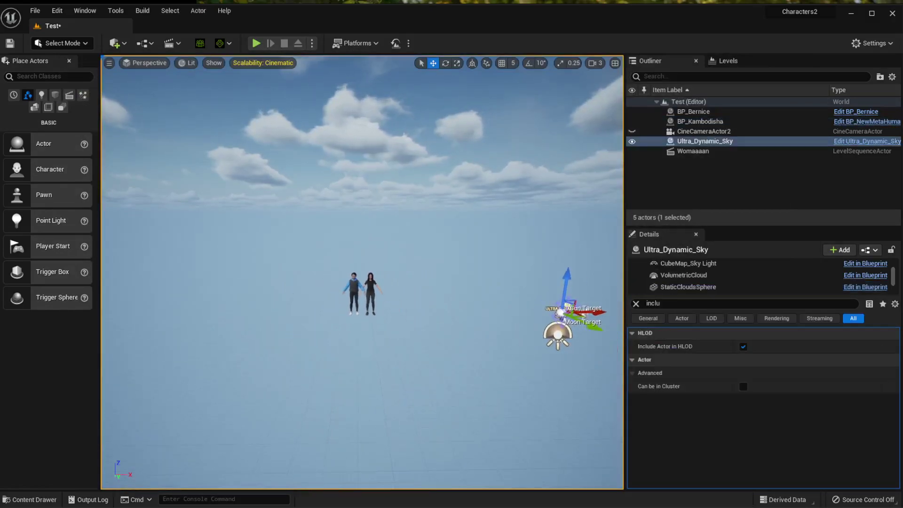
pyautogui.scroll(3, 433, 470)
pyautogui.scroll(3, 432, 469)
pyautogui.scroll(3, 432, 469)
pyautogui.click(432, 469)
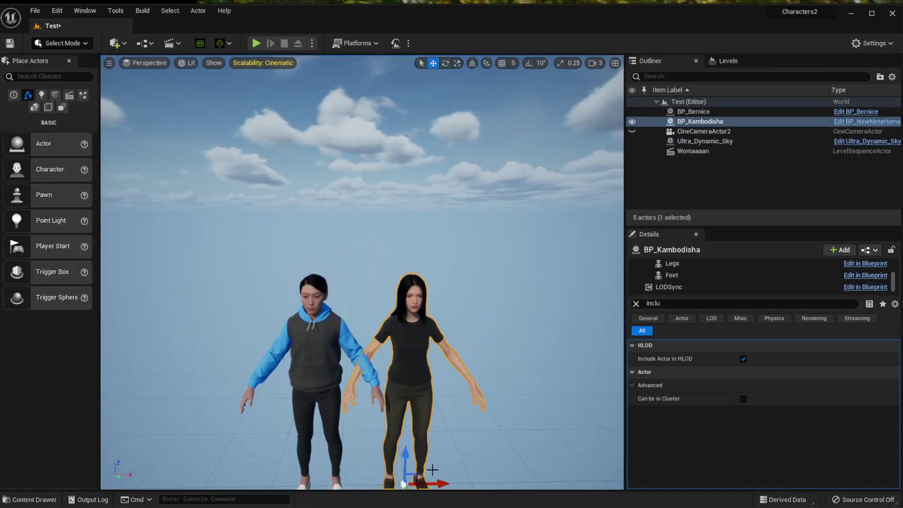
pyautogui.moveTo(402, 484)
pyautogui.mouseDown()
pyautogui.moveTo(413, 481)
pyautogui.moveTo(395, 455)
pyautogui.mouseUp()
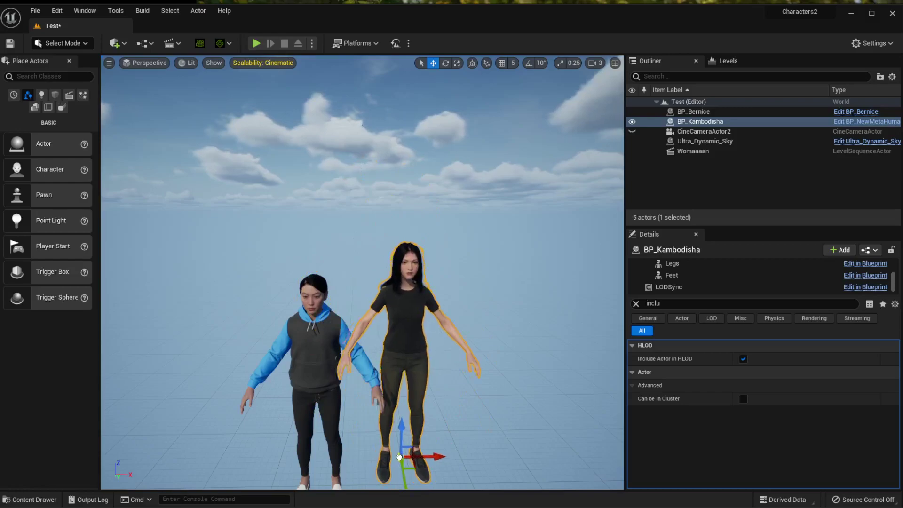
pyautogui.moveTo(395, 455); pyautogui.dragTo(412, 457)
# Step: Reposition Bernice with the move gizmo, then reselect Kambodisha
pyautogui.click(315, 428)
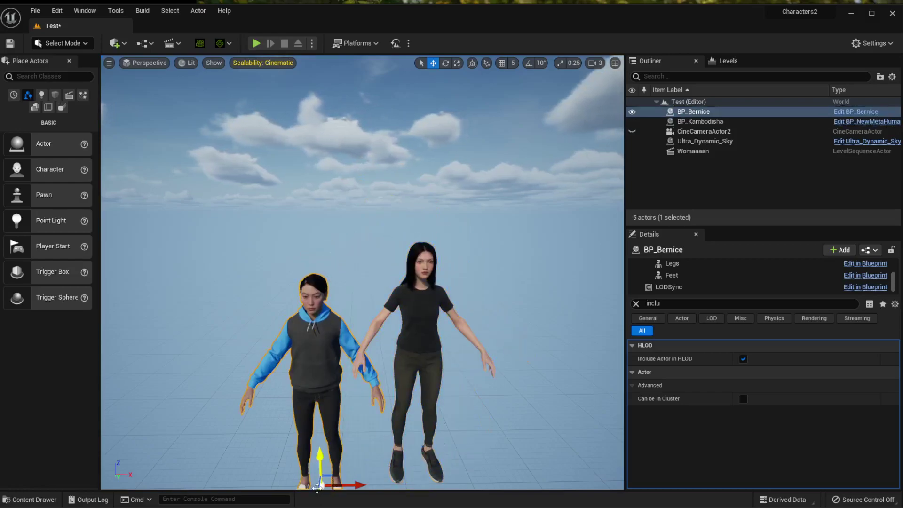
pyautogui.moveTo(320, 487)
pyautogui.mouseDown()
pyautogui.moveTo(333, 460)
pyautogui.moveTo(314, 487)
pyautogui.mouseUp()
pyautogui.click(404, 400)
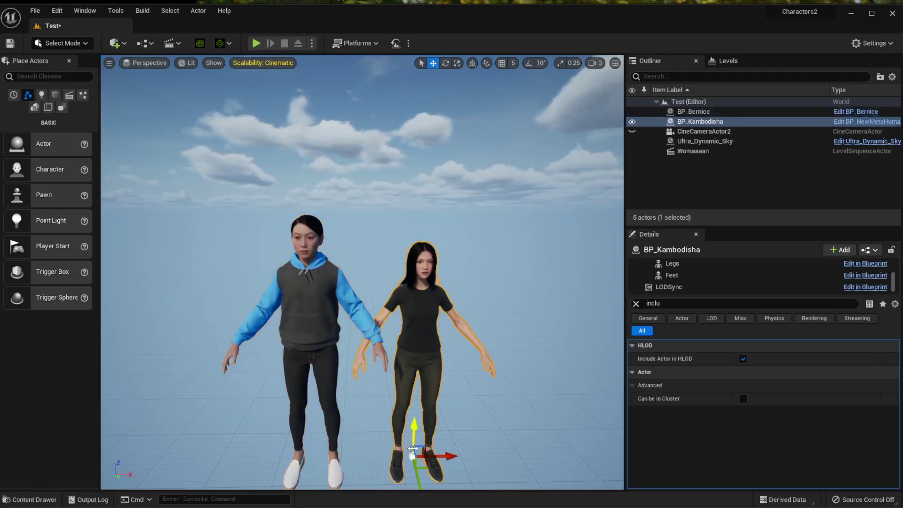